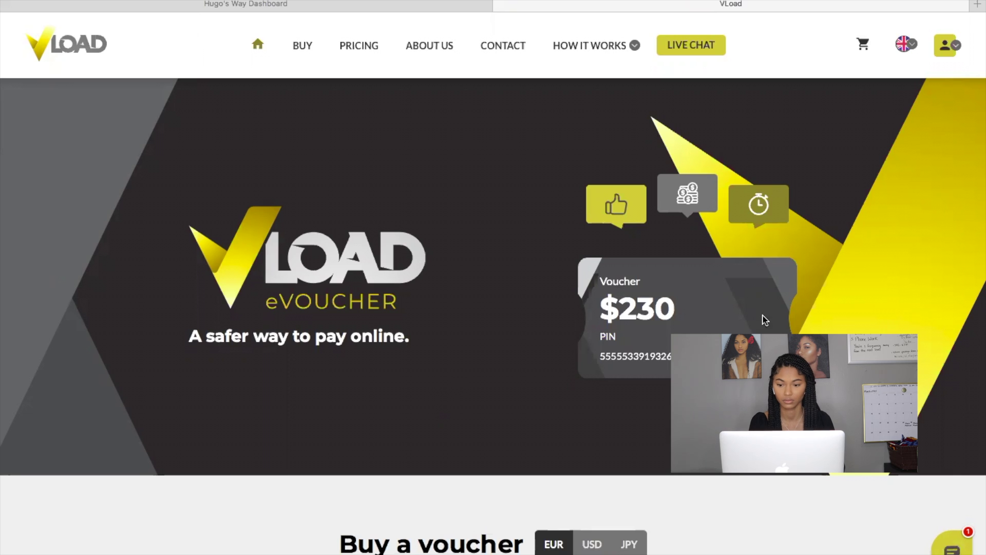
# - Go to VLoad's My Account page through the top-right account menu to view the verification tiers
pyautogui.click(958, 50)
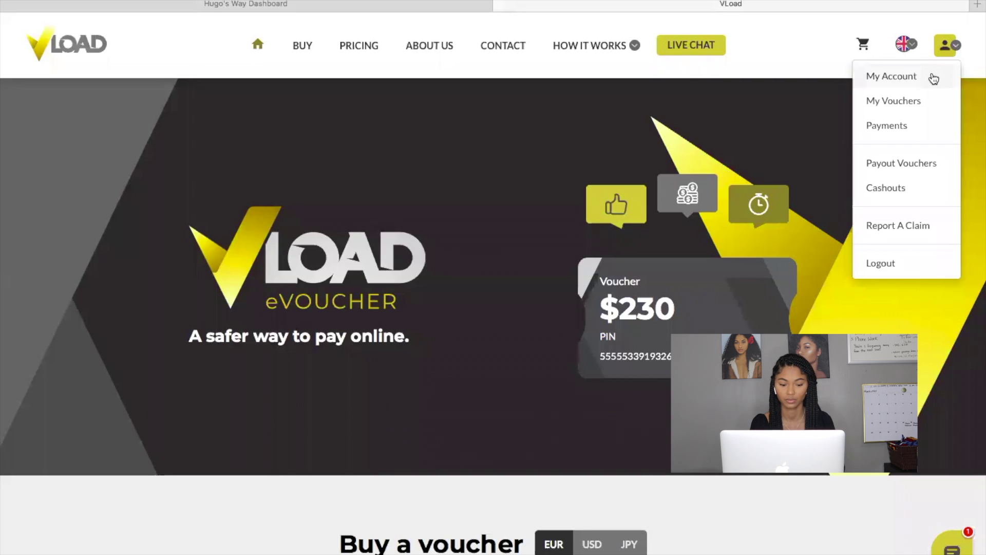
pyautogui.click(933, 78)
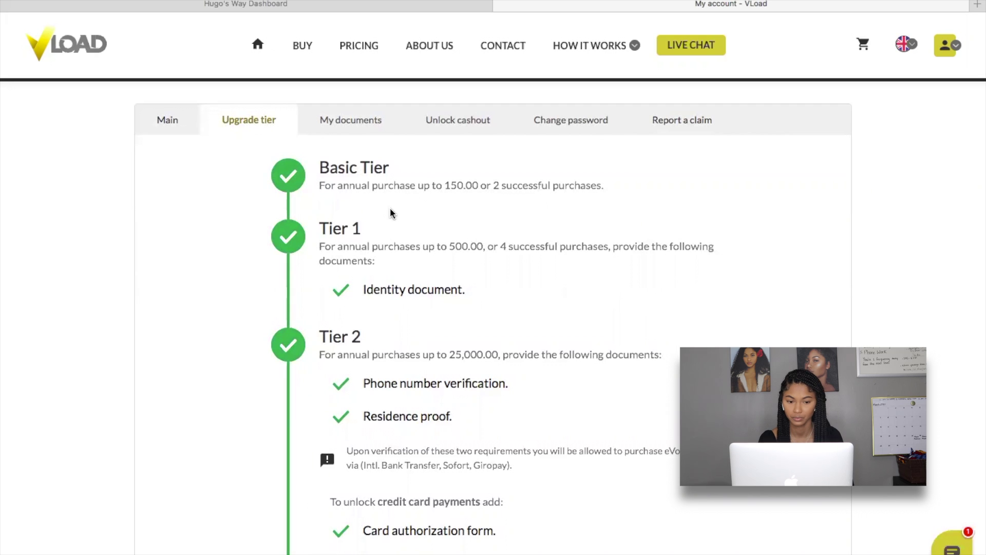
# - Show the Unlock cashout tab with its tax and bank details on VLoad's My account page
pyautogui.click(458, 121)
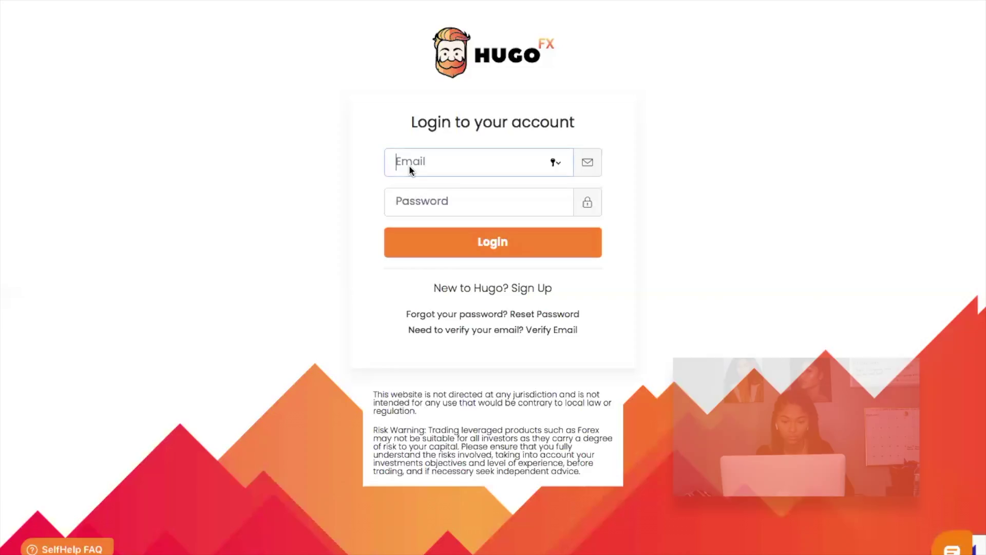
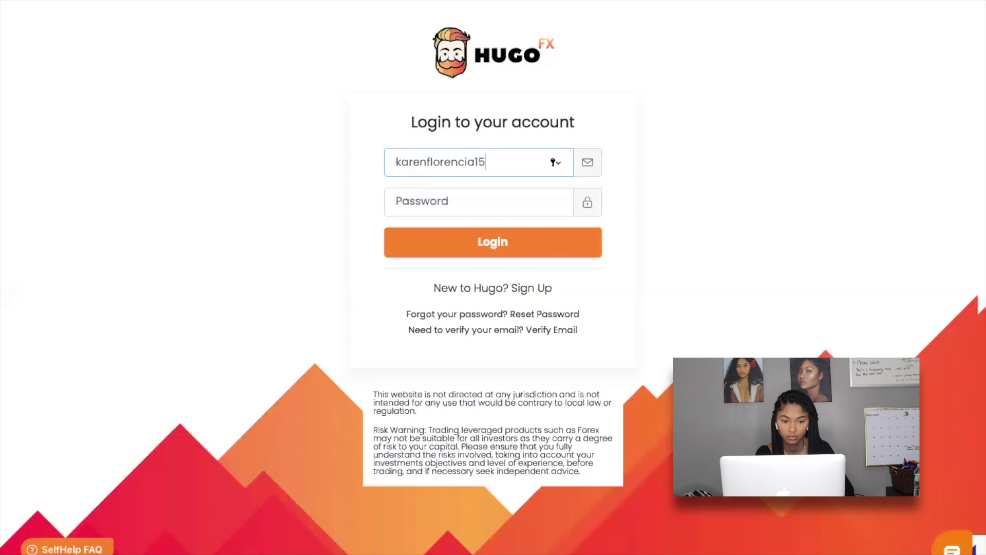
# - Log in to Hugo's Way with the account e-mail and password, declining to save the password
pyautogui.click(388, 200)
pyautogui.write('••')
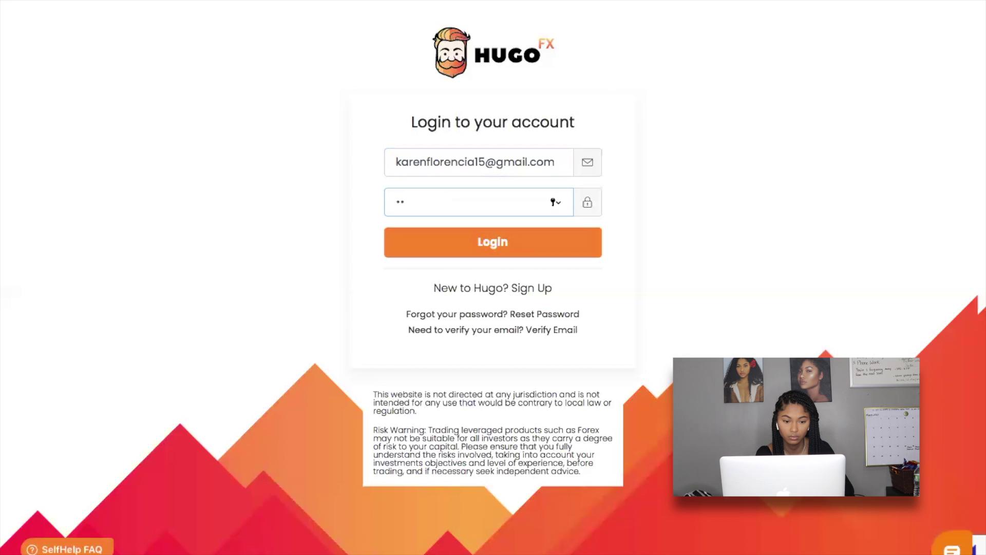
pyautogui.write('••••')
pyautogui.press('Return')
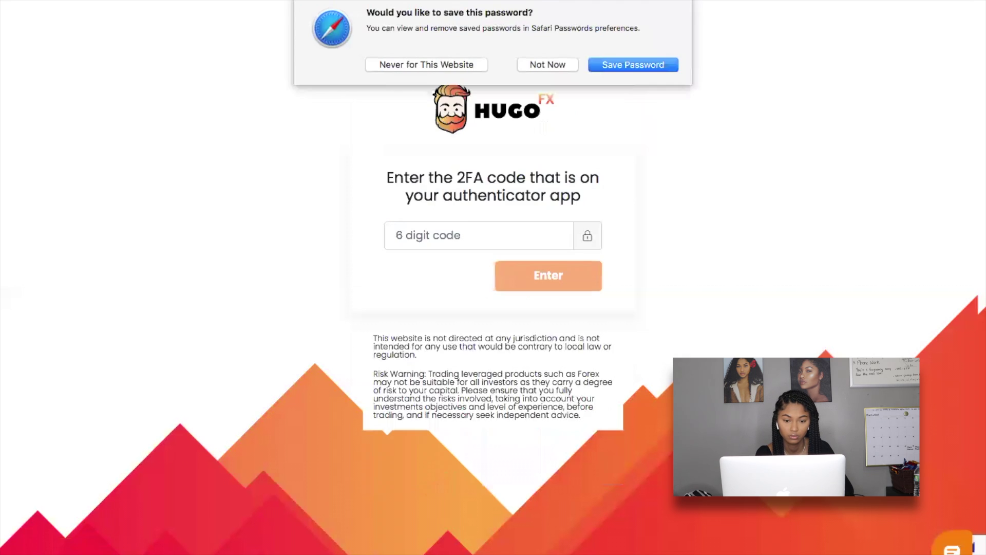
pyautogui.click(535, 65)
# - Enter the six-digit two-factor code to reach the wallet dashboard
pyautogui.click(446, 234)
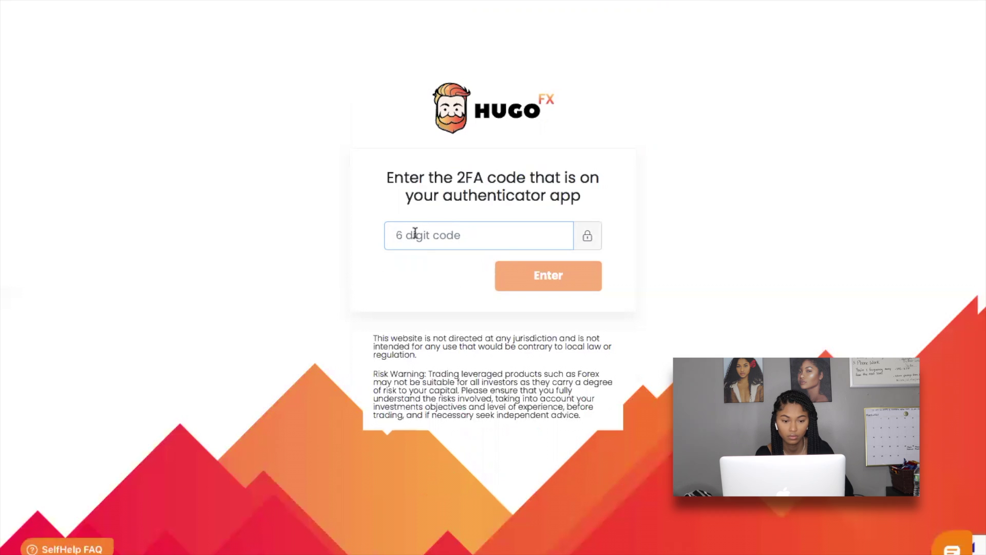
pyautogui.press('Return')
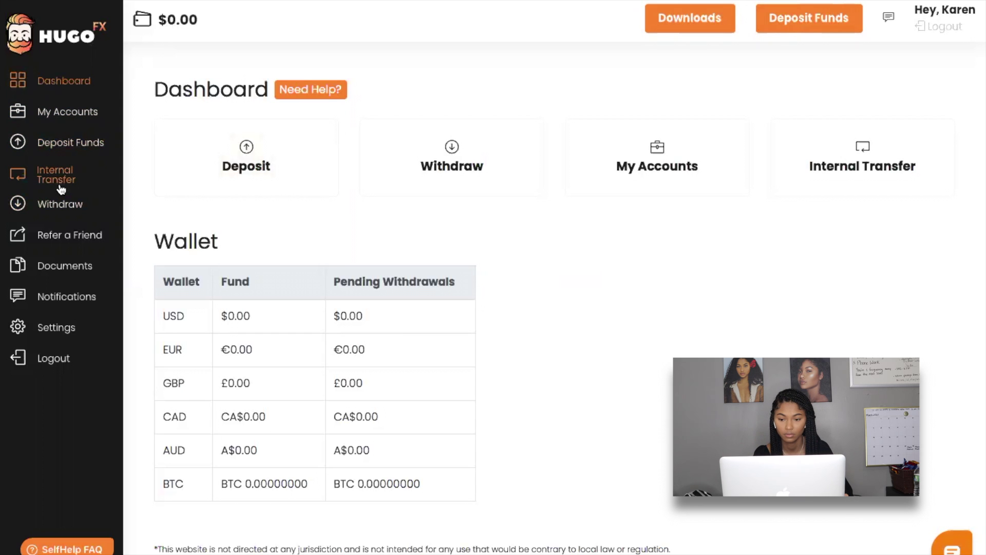
# - Set up a MetaTrader to Wallet internal transfer from the MT4 ECN USD account into the USD wallet
pyautogui.click(60, 181)
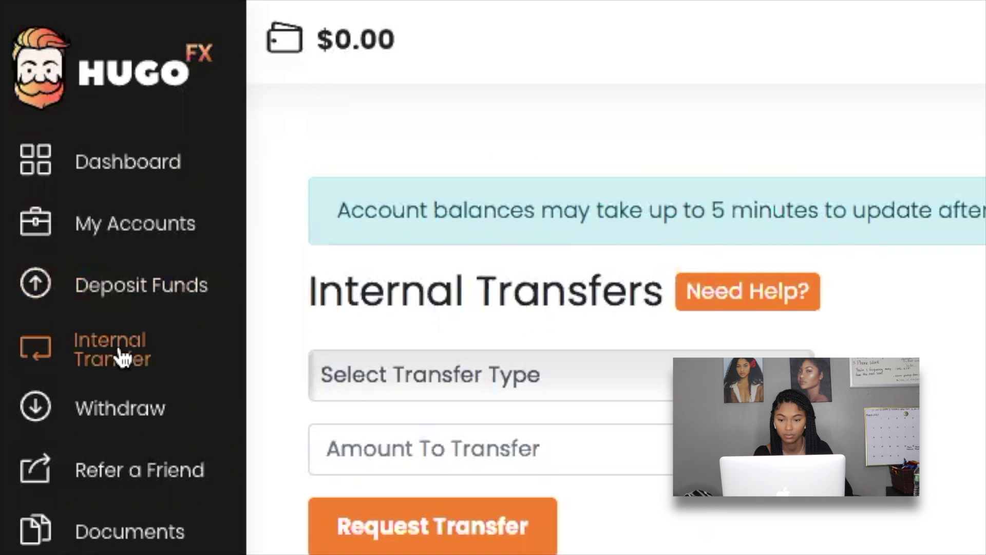
pyautogui.click(596, 378)
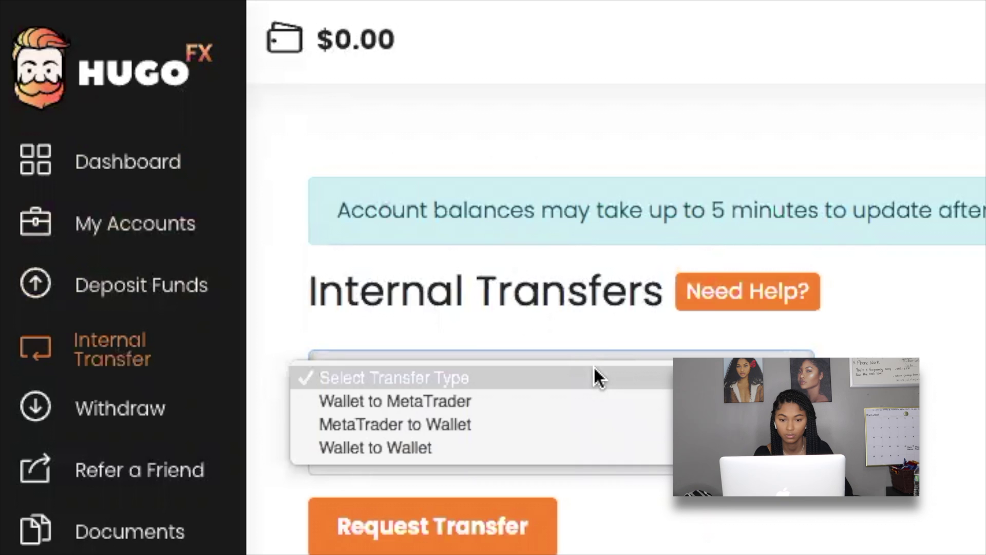
pyautogui.click(454, 424)
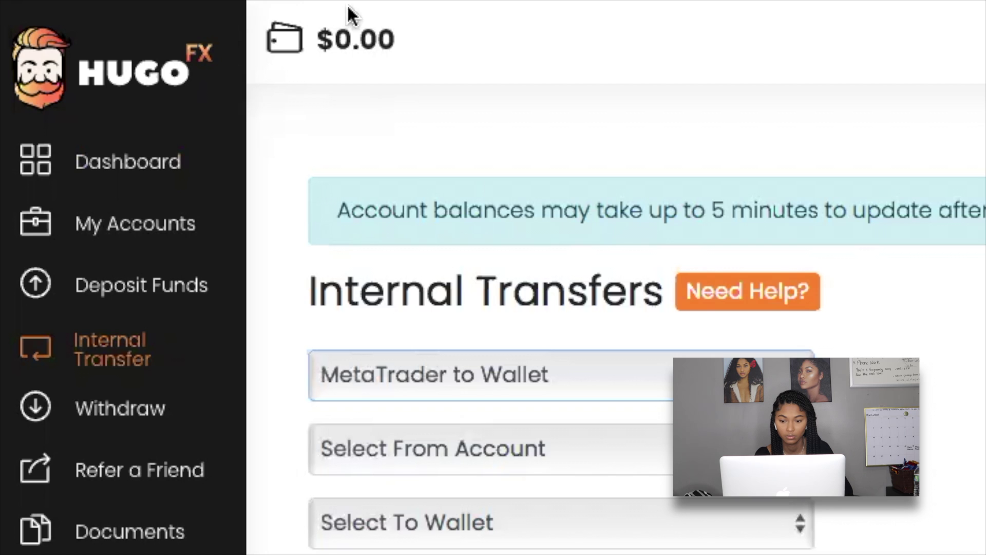
pyautogui.click(540, 462)
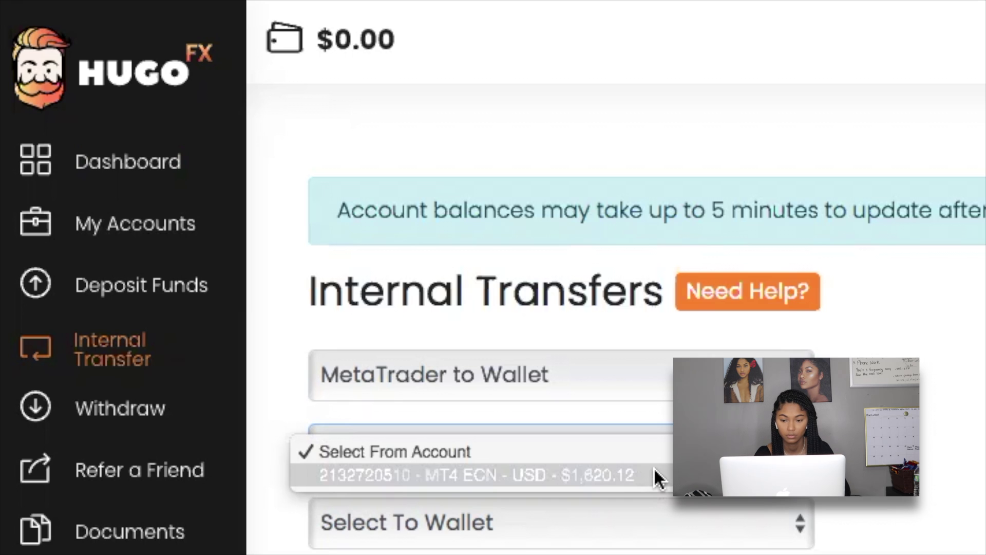
pyautogui.click(654, 466)
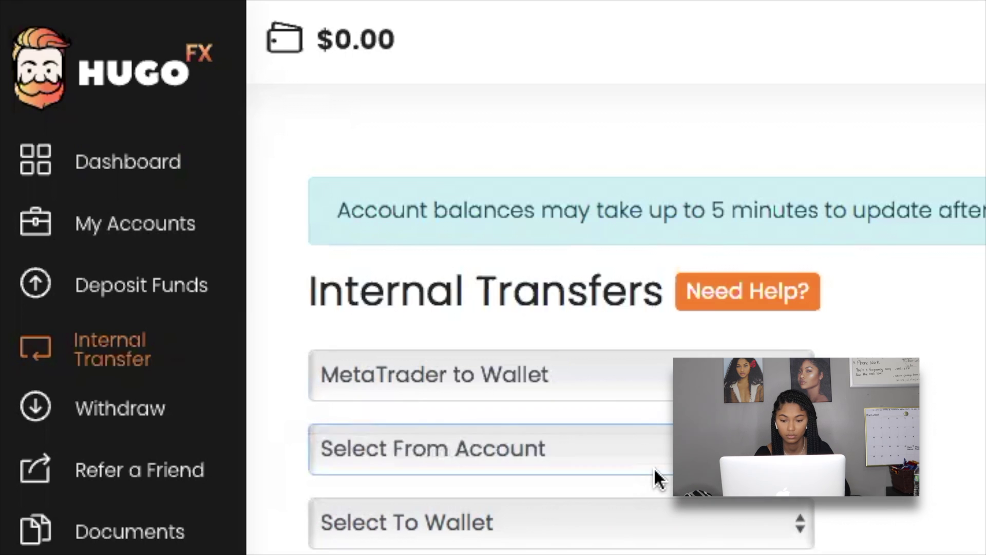
pyautogui.click(434, 514)
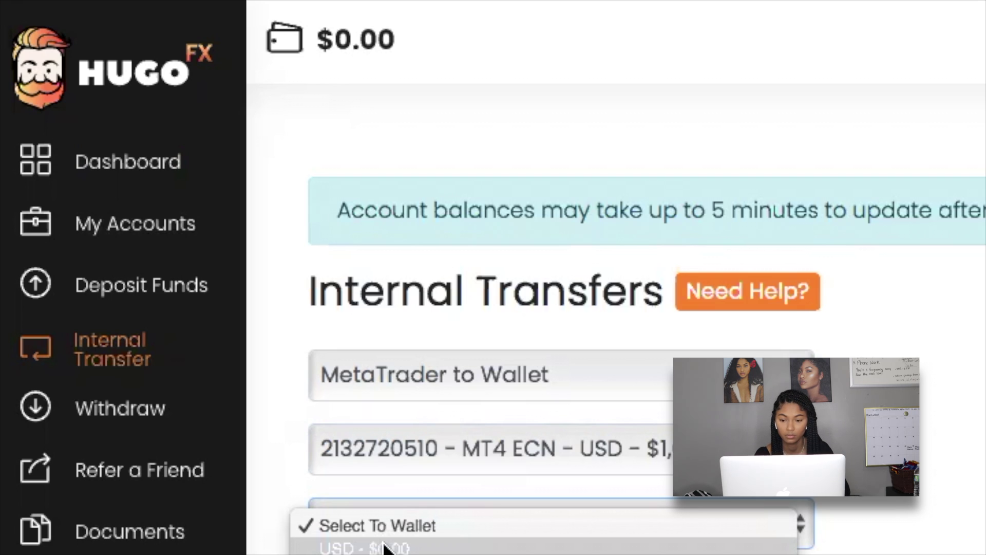
pyautogui.click(384, 547)
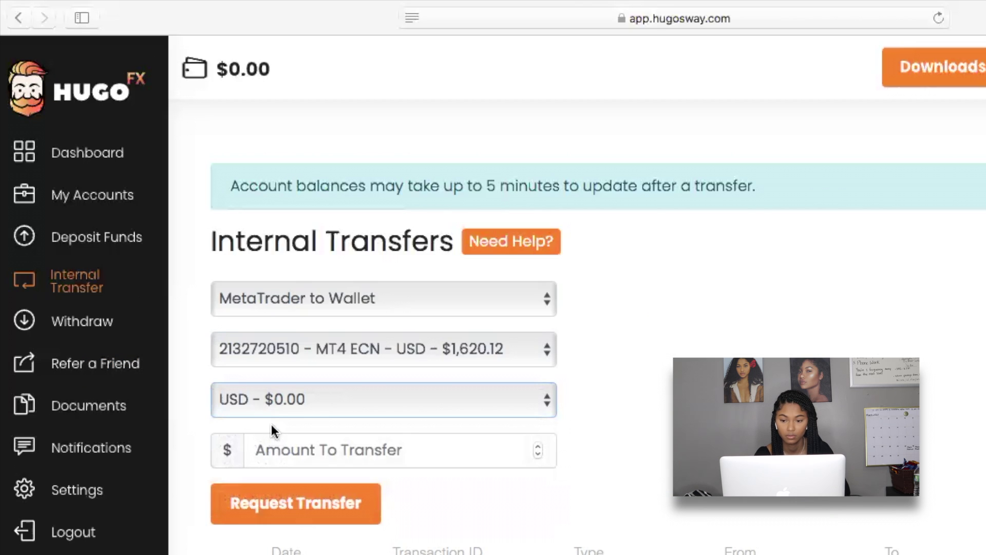
# - Enter 1120 as the transfer amount and request the transfer
pyautogui.click(276, 450)
pyautogui.write('1')
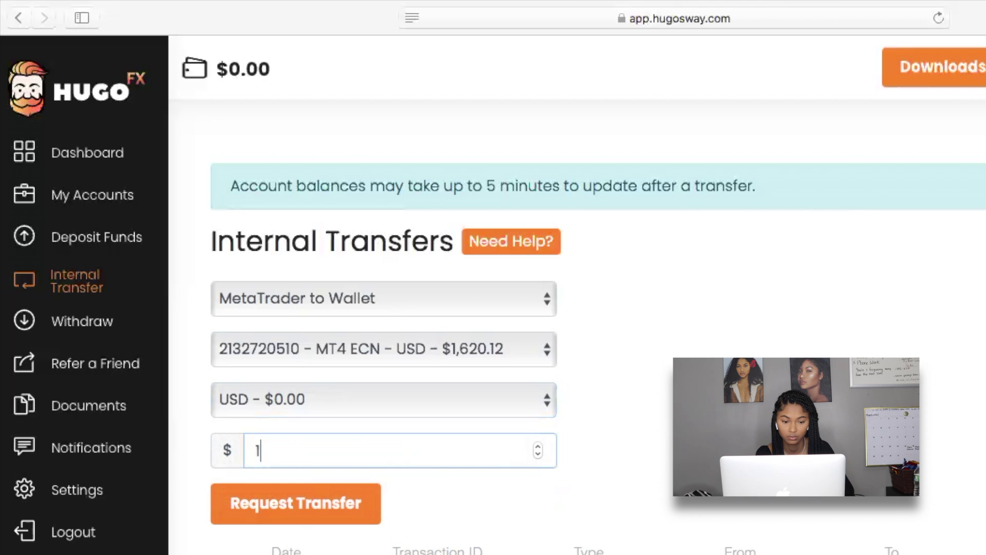
pyautogui.press('BackSpace')
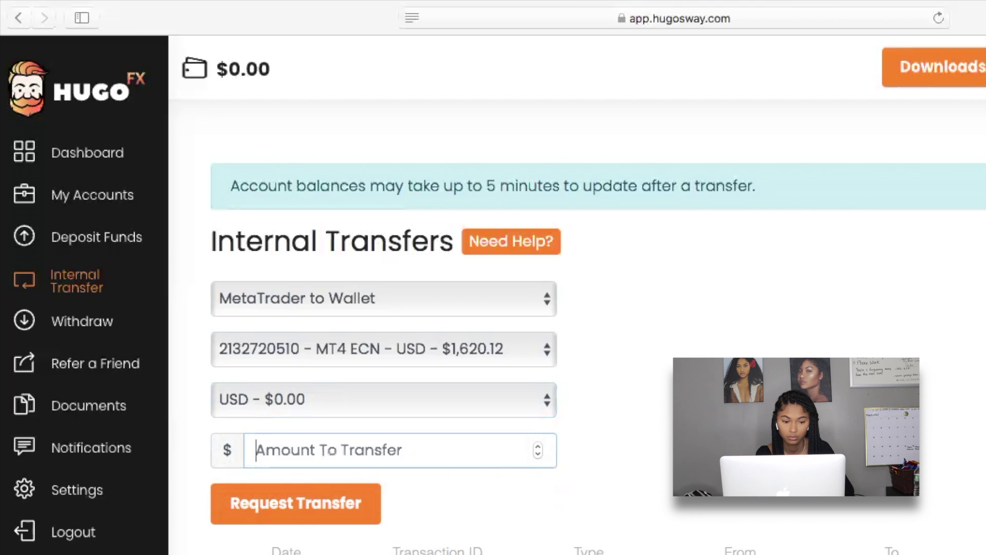
pyautogui.write('1')
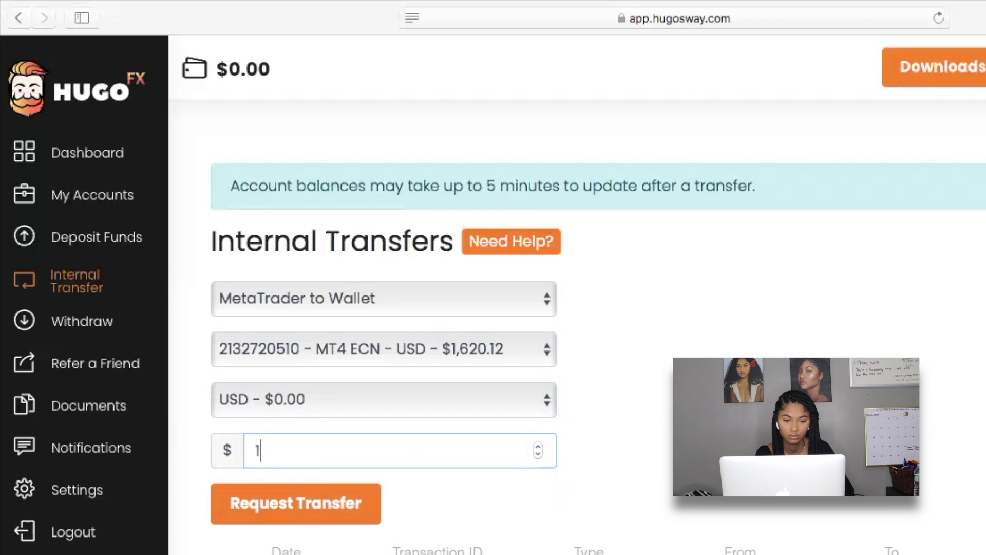
pyautogui.write('120')
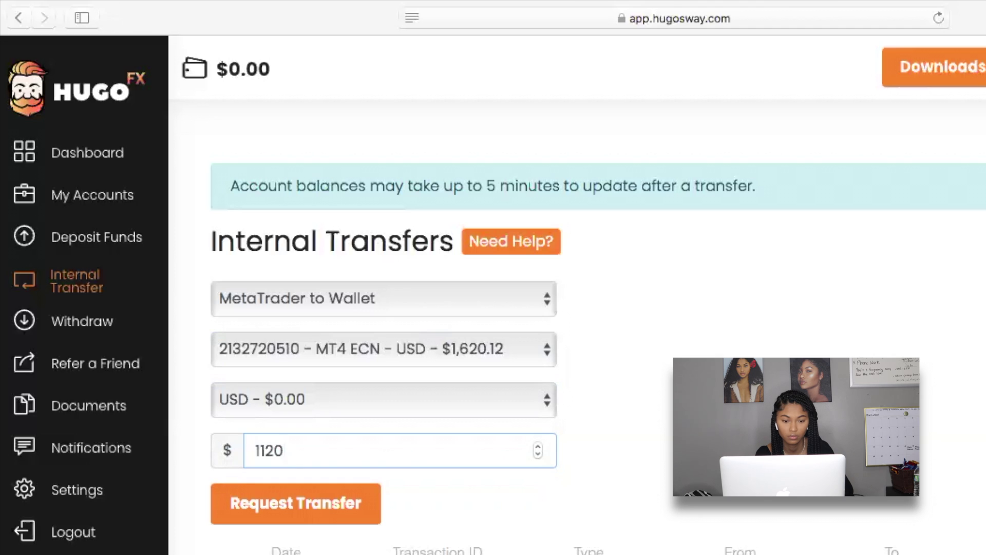
pyautogui.click(279, 506)
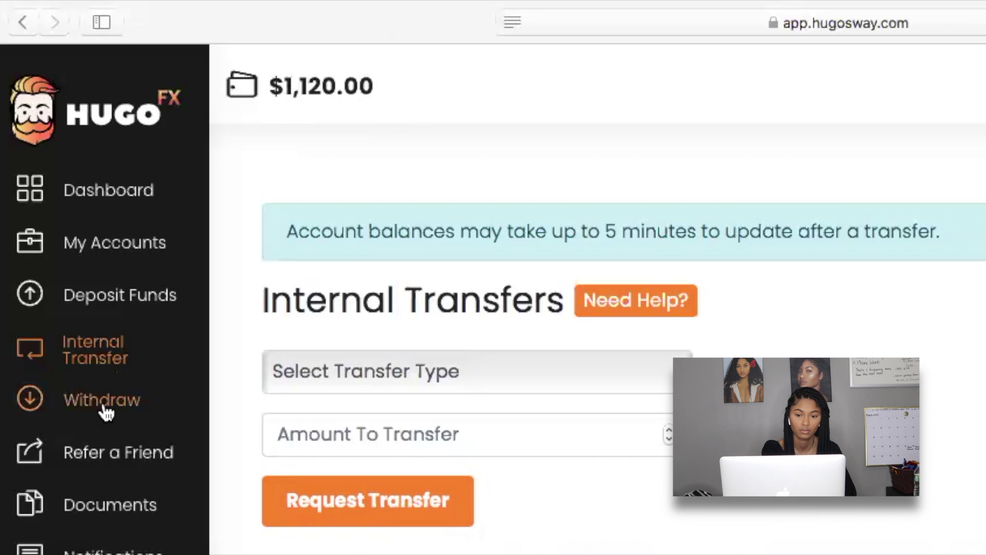
# - Once the wallet shows $1,120.00, go to the Withdraw page
pyautogui.click(102, 403)
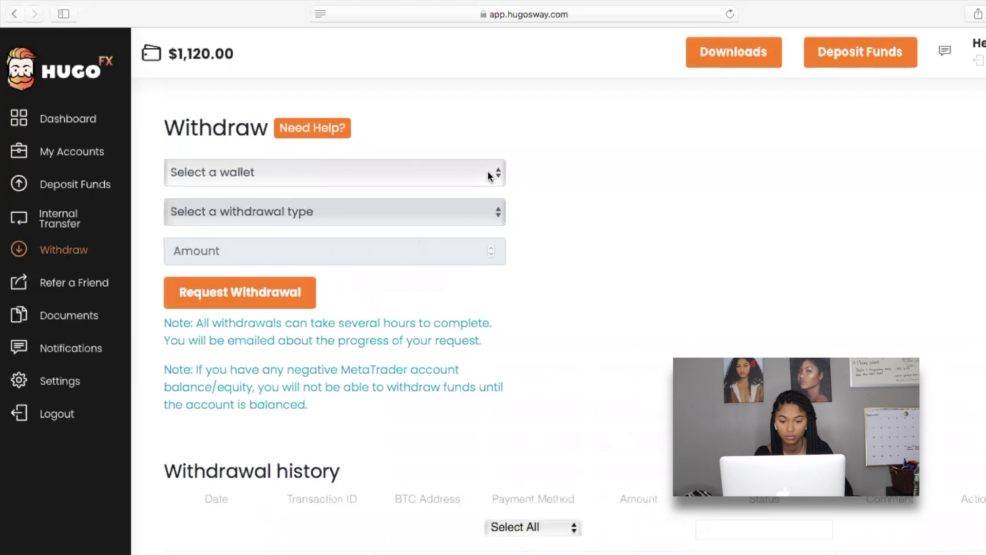
# - Fill the Withdraw form with the USD $1,120.00 wallet, VLoad type and amount 940
pyautogui.click(488, 175)
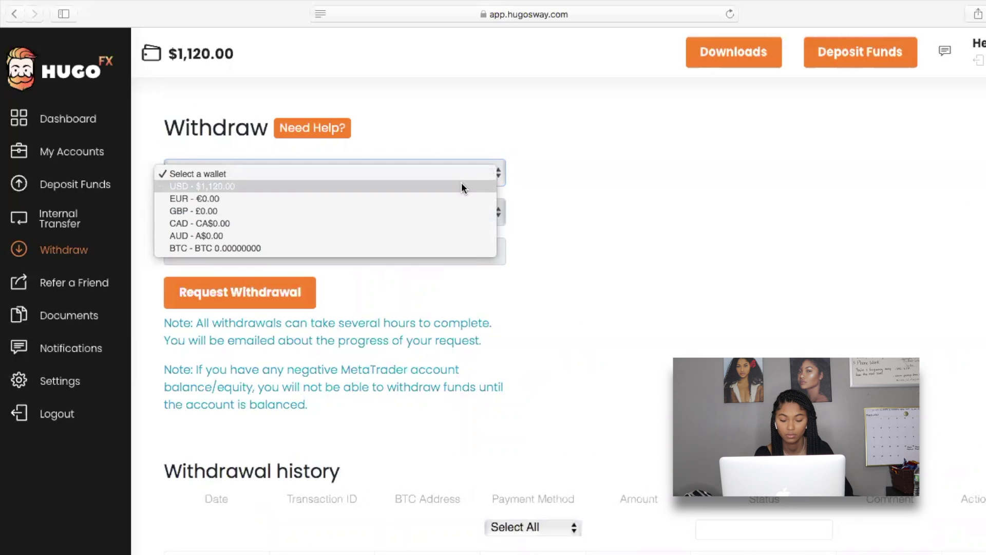
pyautogui.click(461, 185)
pyautogui.click(303, 209)
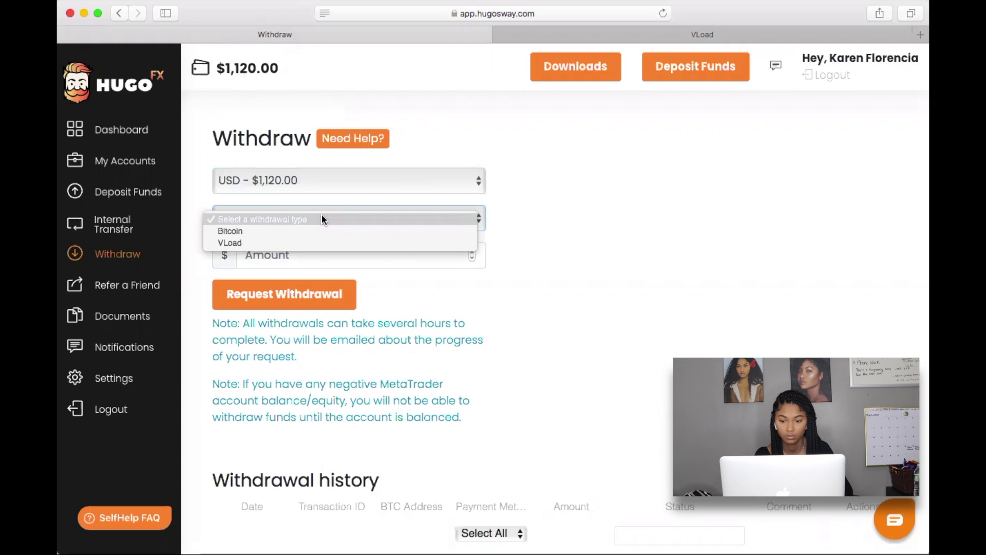
pyautogui.click(262, 242)
pyautogui.click(263, 254)
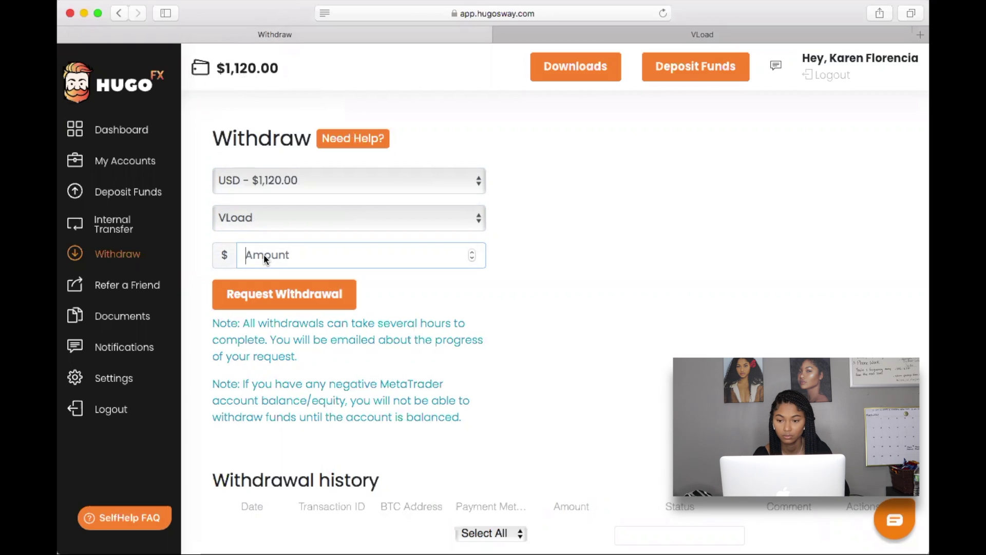
pyautogui.write('9')
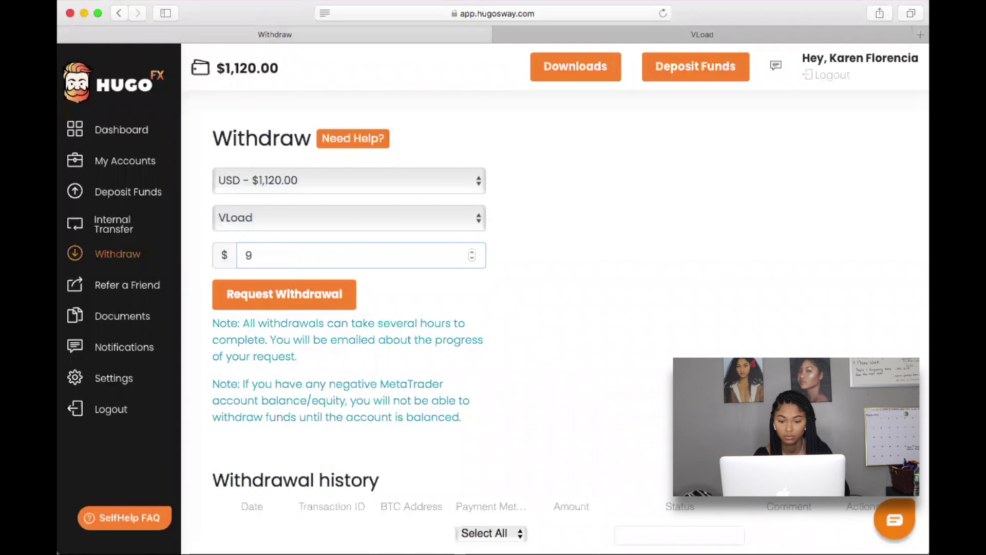
pyautogui.write('40')
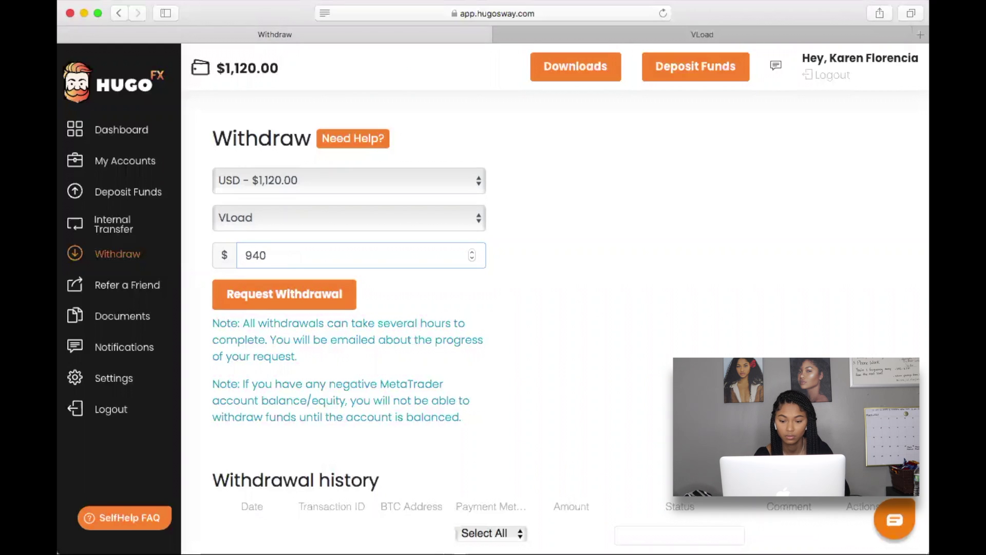
# - Request the withdrawal and confirm 940 USD to the VLoad account e-mail
pyautogui.click(288, 293)
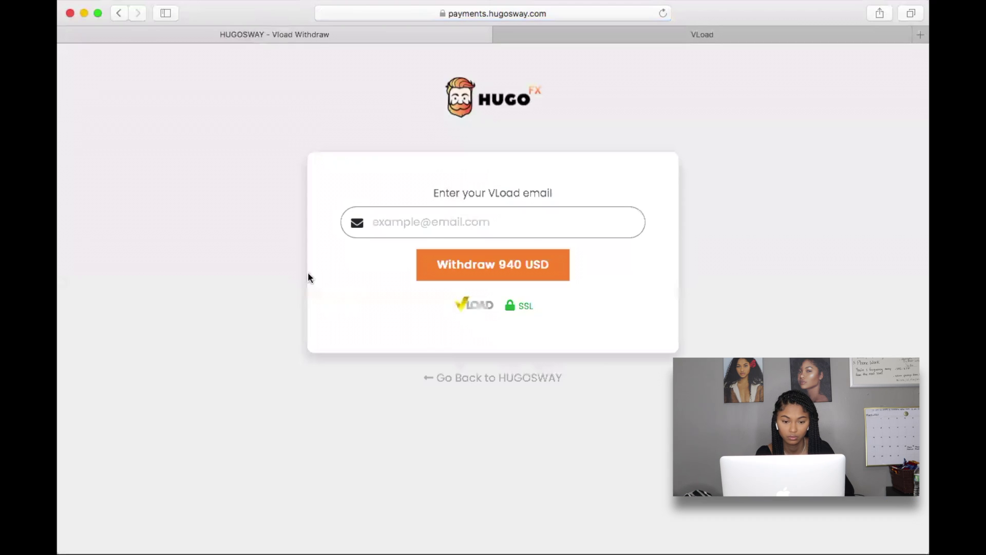
pyautogui.click(409, 222)
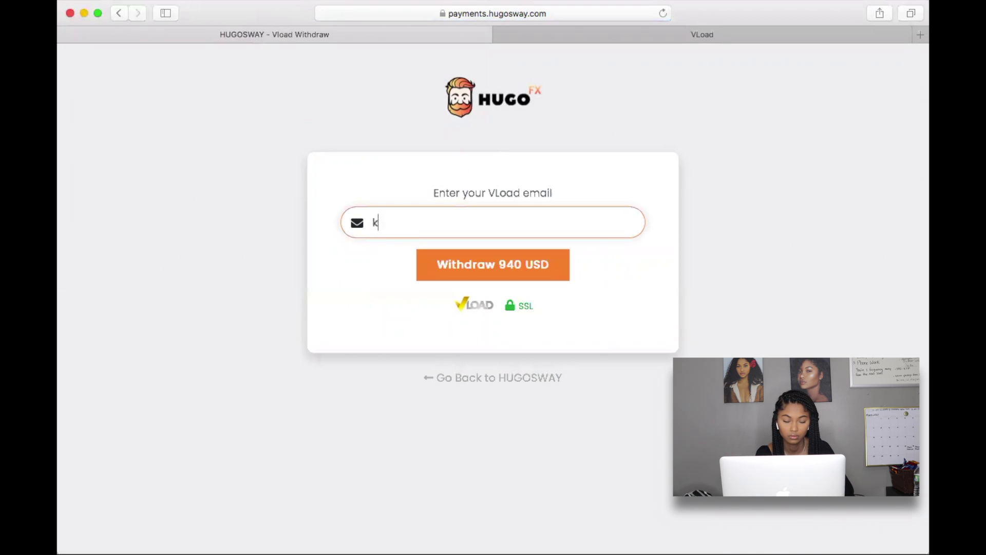
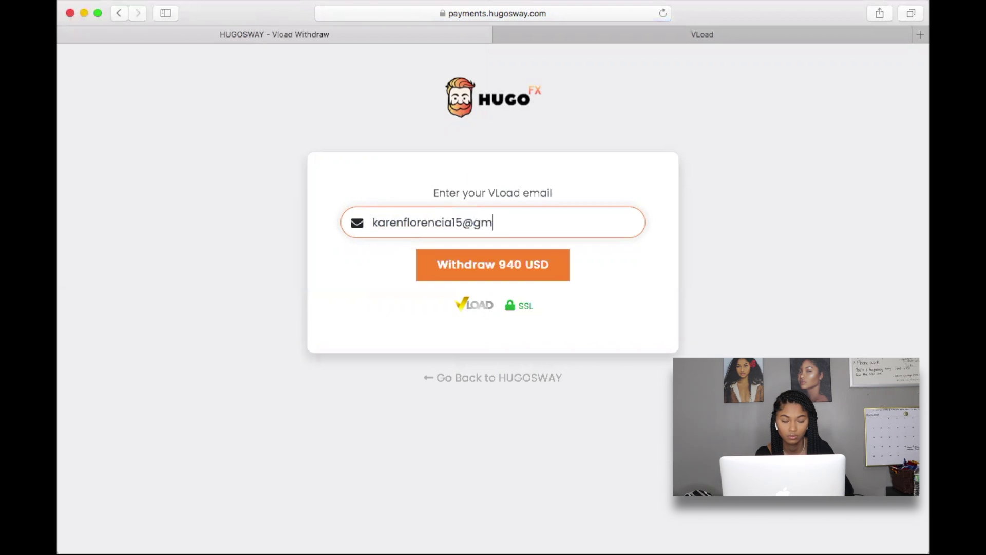
pyautogui.click(440, 256)
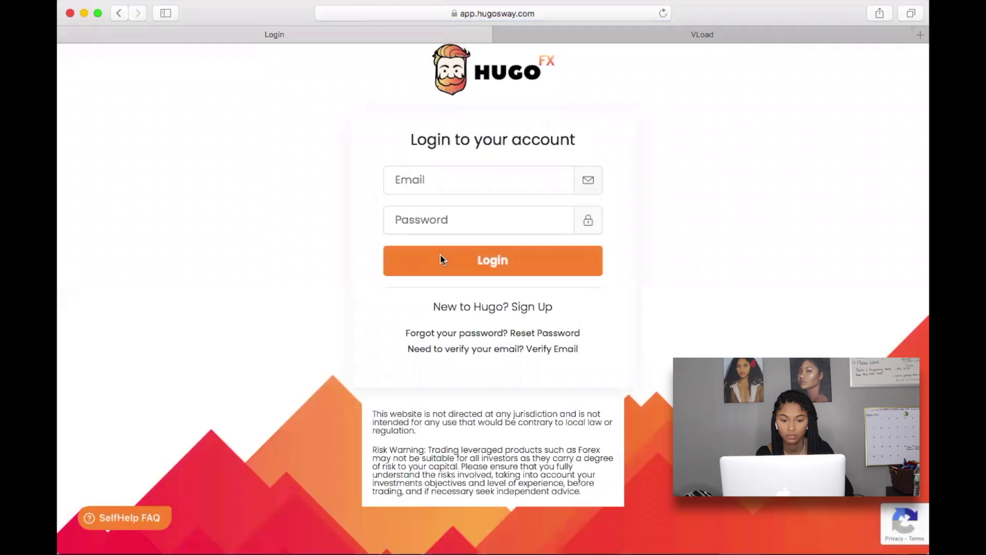
# - Log back in to Hugo's Way with the account e-mail and password
pyautogui.click(475, 178)
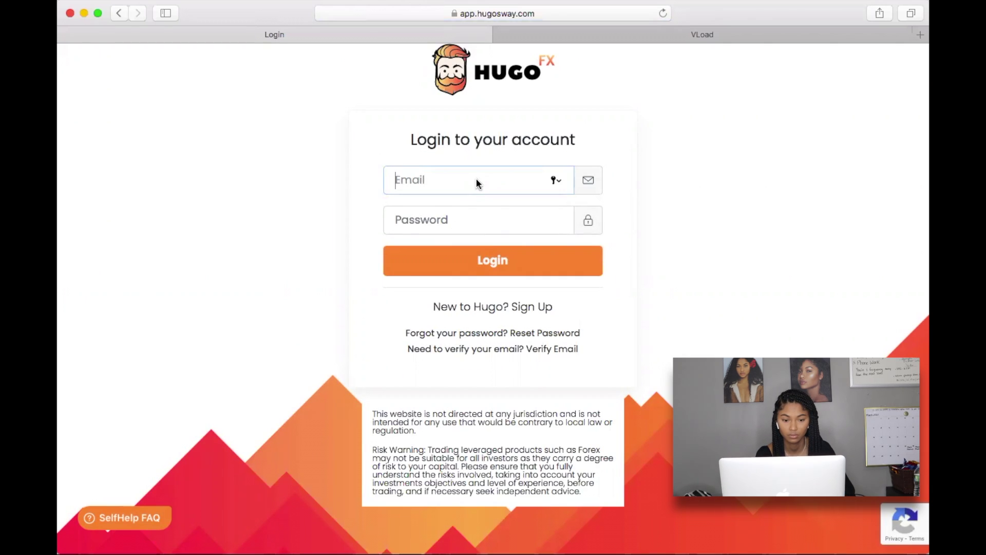
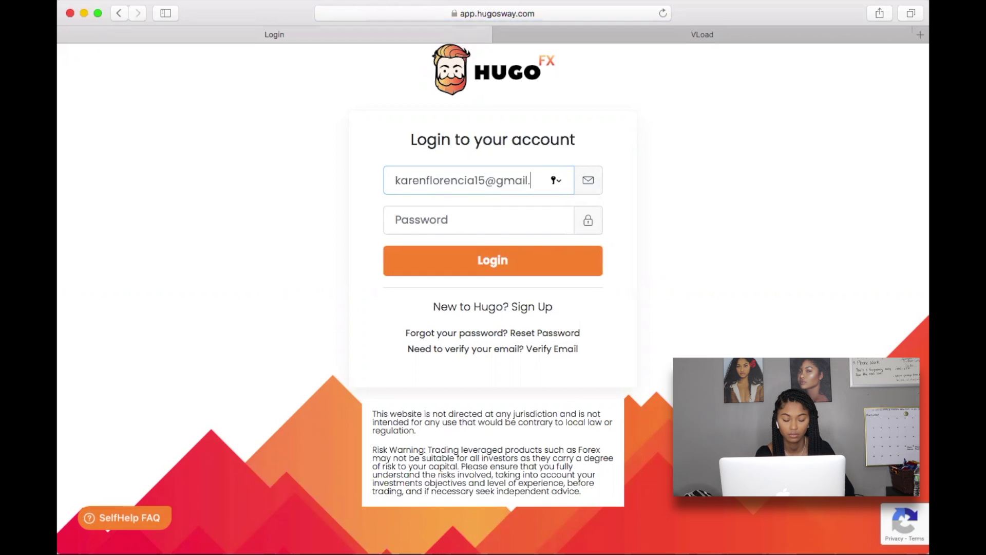
pyautogui.click(460, 216)
pyautogui.write('••••••••')
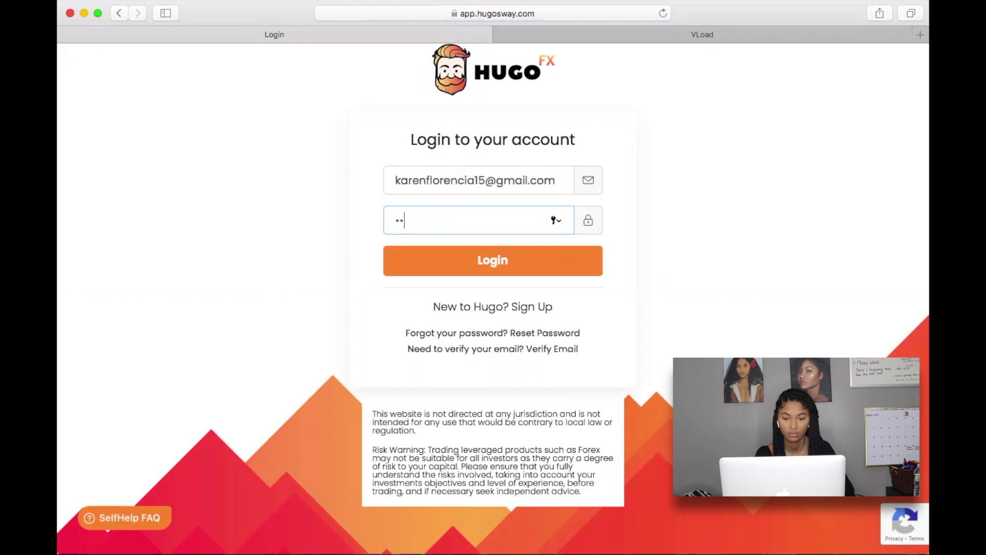
pyautogui.write('••')
pyautogui.press('Return')
# - Enter the authenticator's 2FA code to reach the dashboard showing $940.00 pending
pyautogui.click(425, 239)
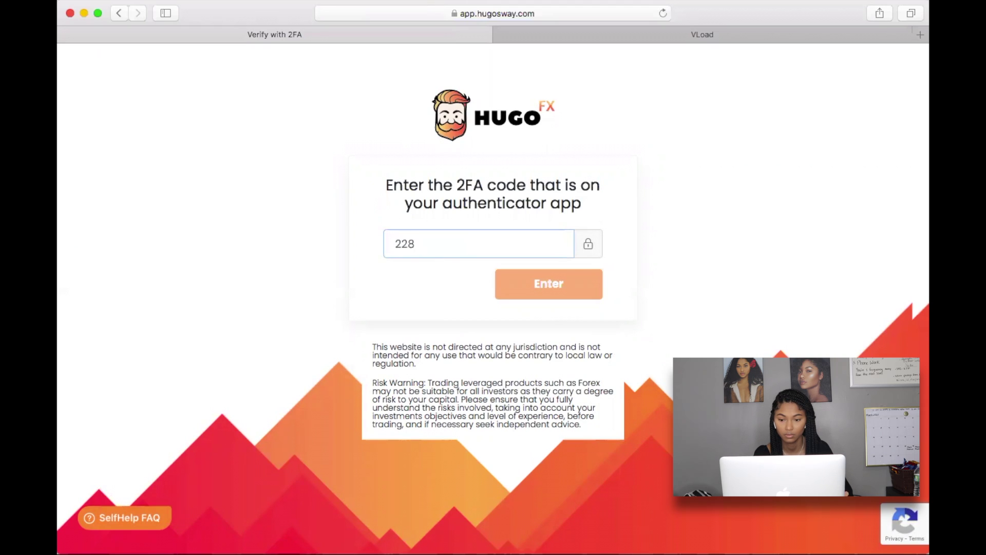
pyautogui.click(549, 289)
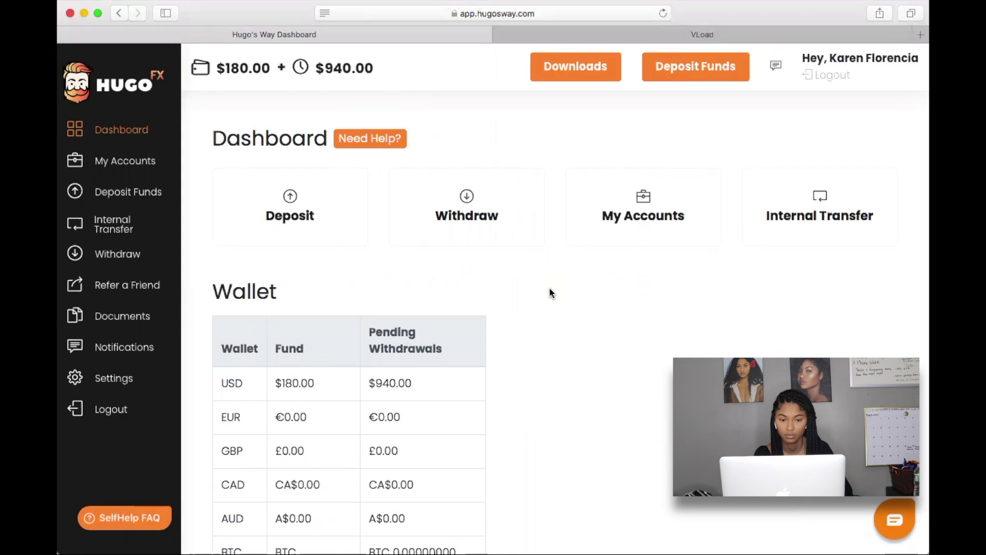
# - Check the Withdraw page's history for the $940.00 VLoad withdrawal marked WAITING_PROCESS
pyautogui.scroll(-3, 549, 293)
pyautogui.scroll(3, 548, 293)
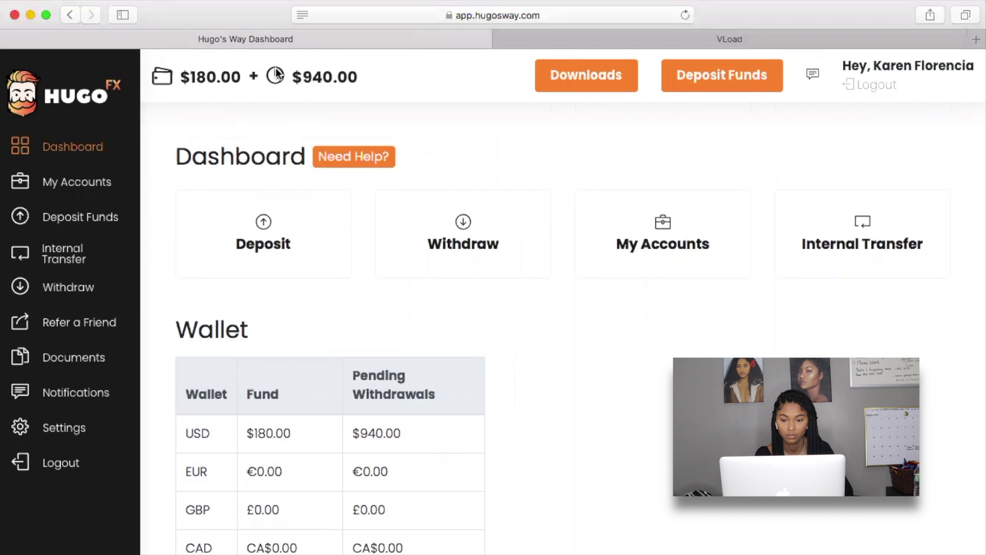
pyautogui.click(310, 80)
pyautogui.scroll(-2, 562, 459)
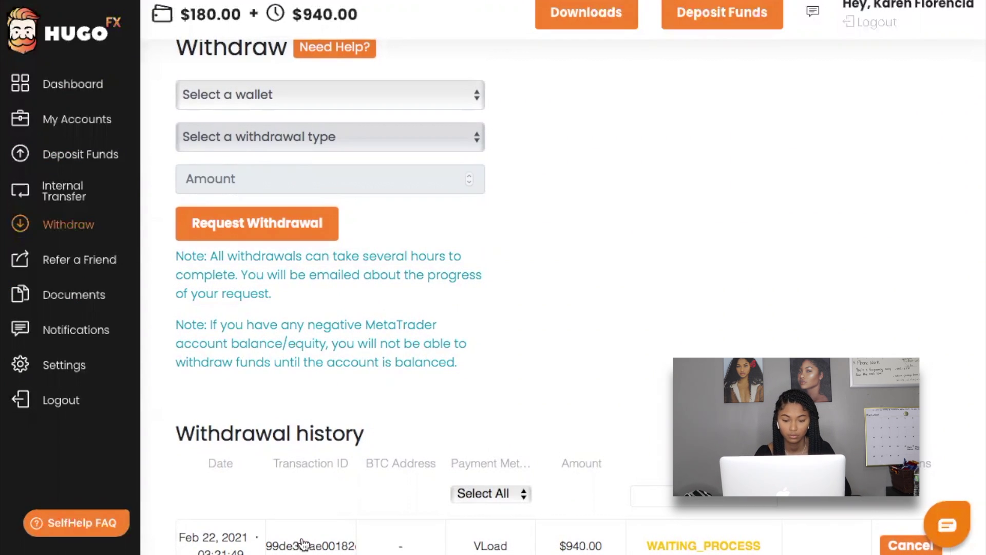
pyautogui.scroll(-1, 270, 21)
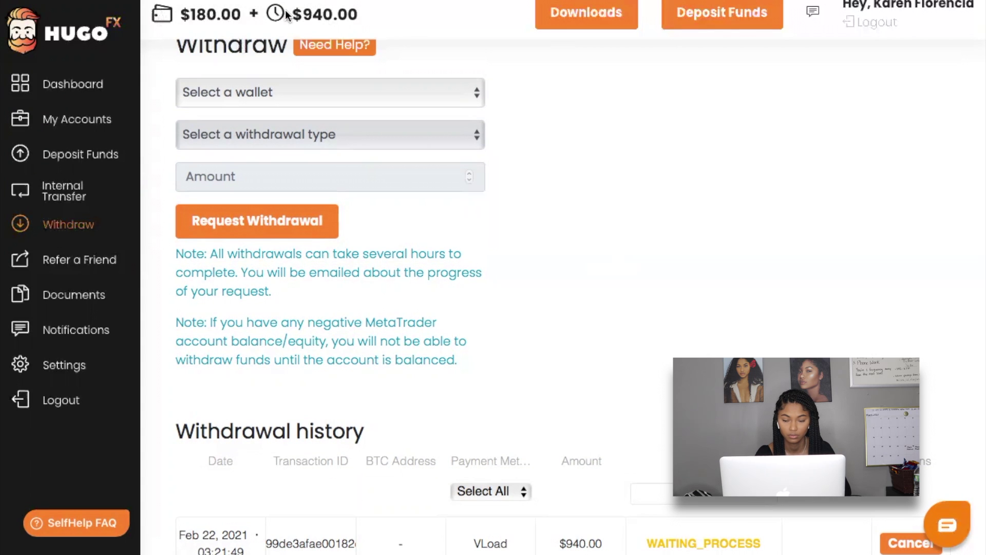
pyautogui.moveTo(286, 16)
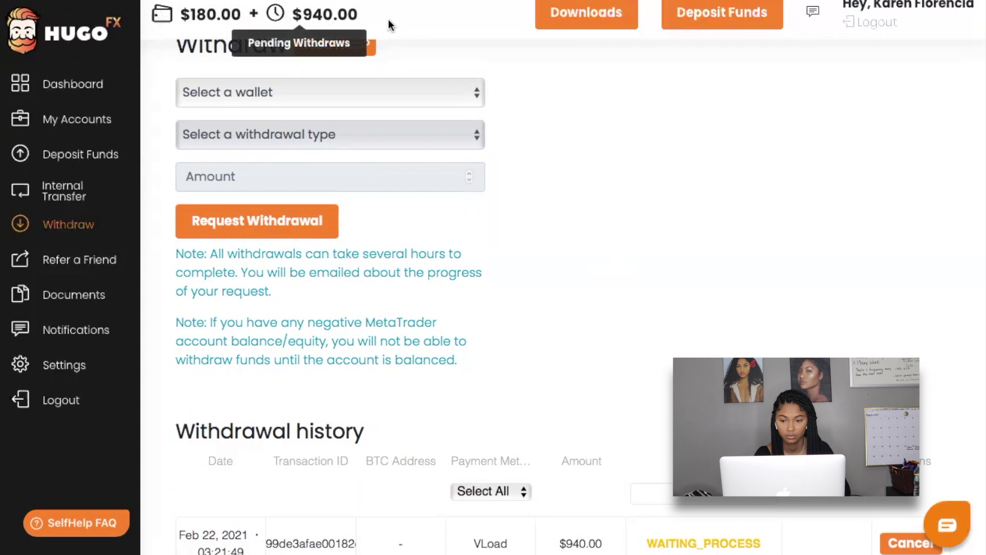